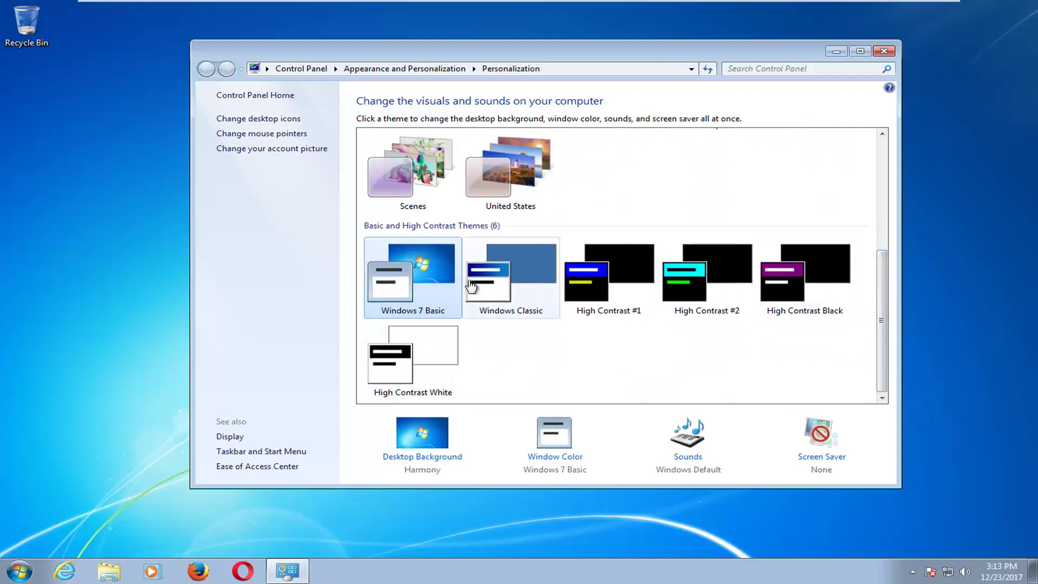
Step: Apply the Windows Classic theme and close the Personalization window
click(512, 274)
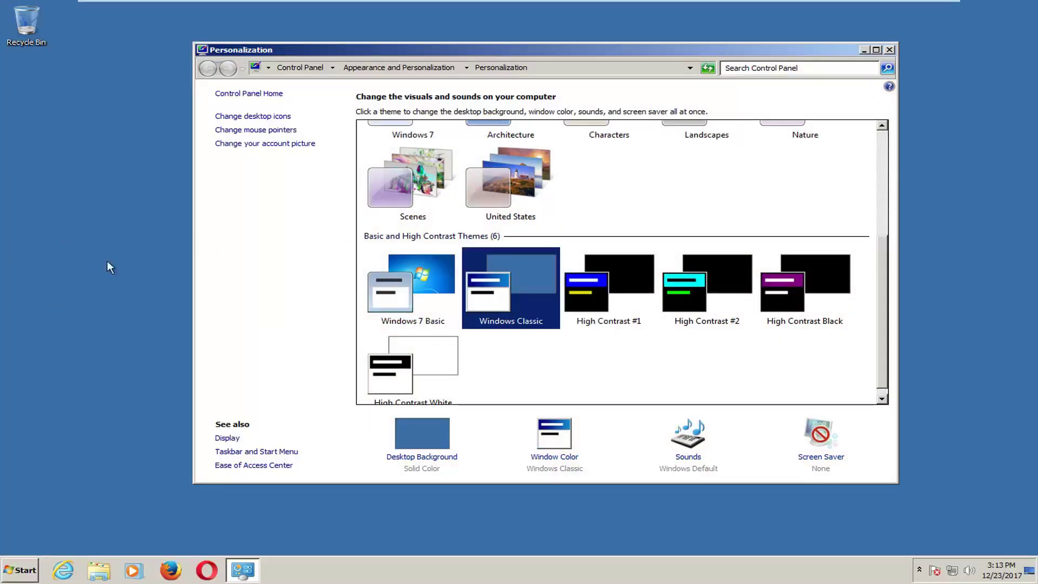
click(889, 50)
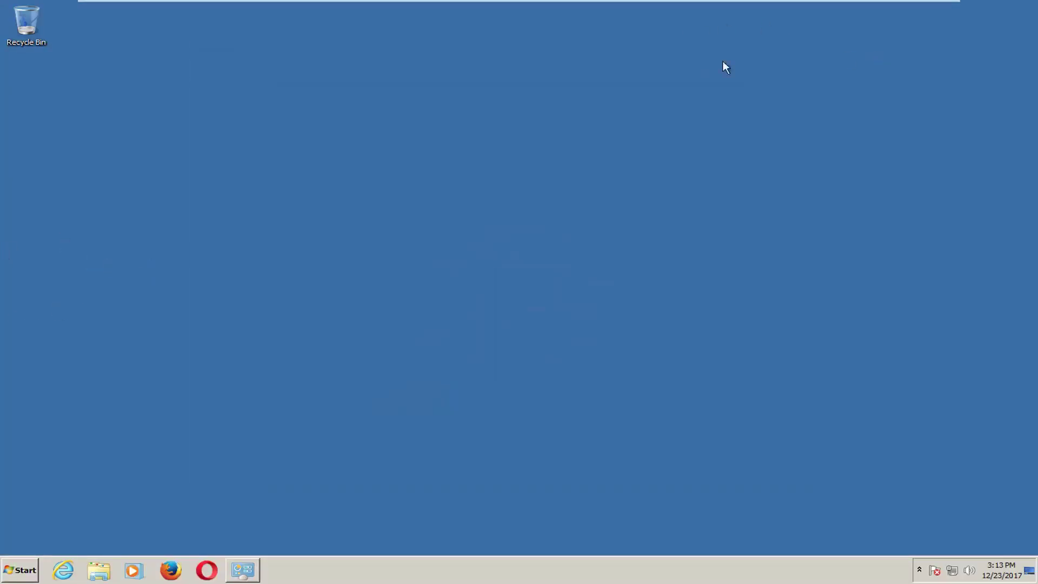
Step: Set the icy lake picture from the Landscapes group of Windows Desktop Backgrounds as desktop background, save it, and close Personalization
right_click(311, 91)
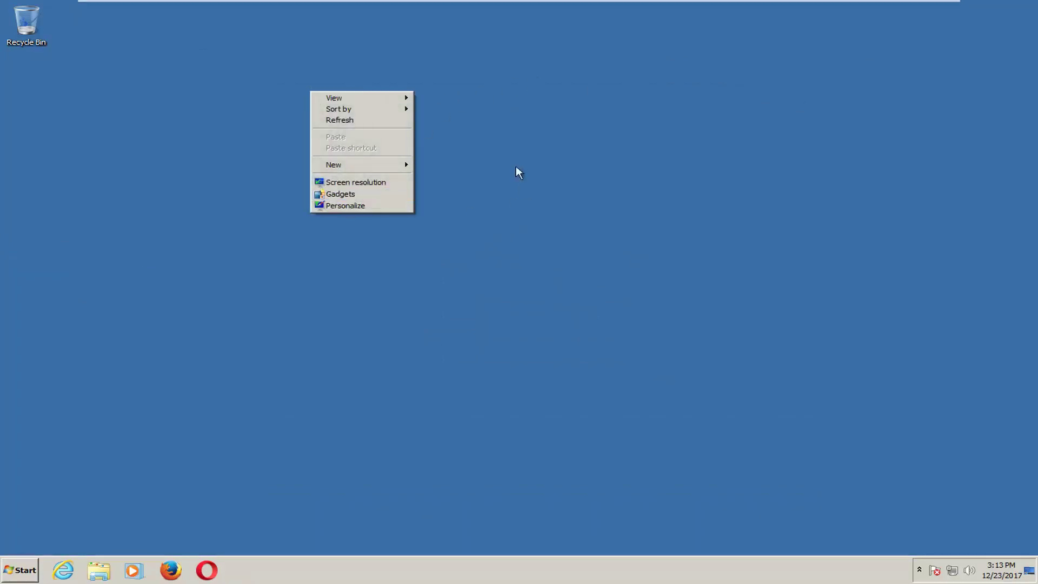
click(341, 207)
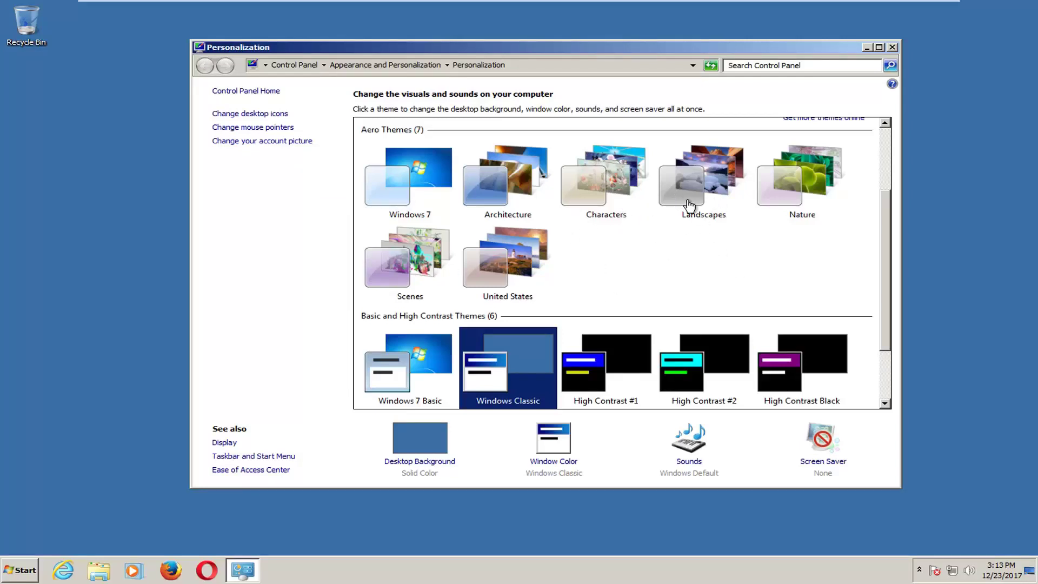
scroll(650, 238, down, 2)
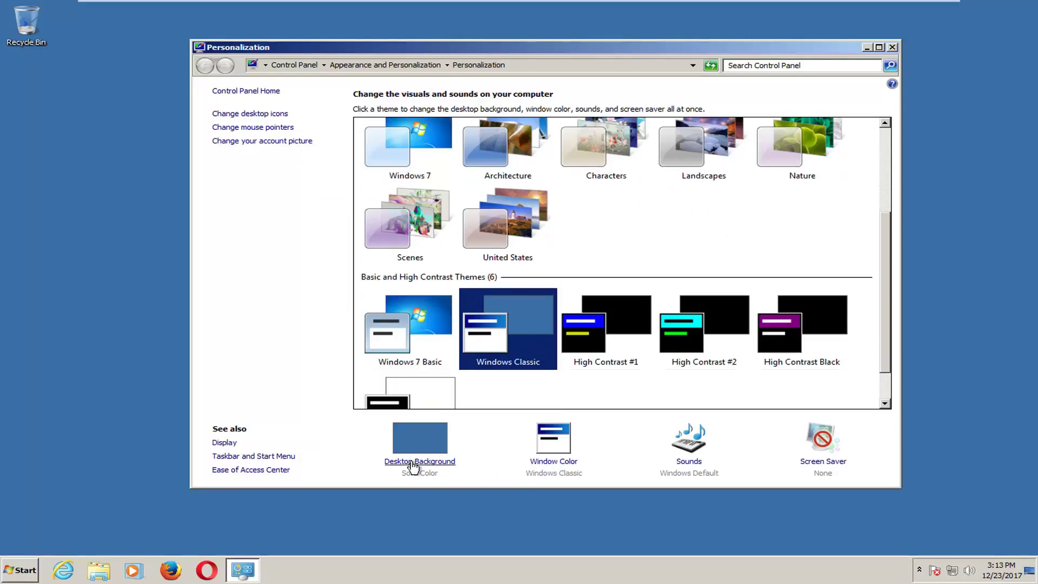
click(412, 462)
click(389, 129)
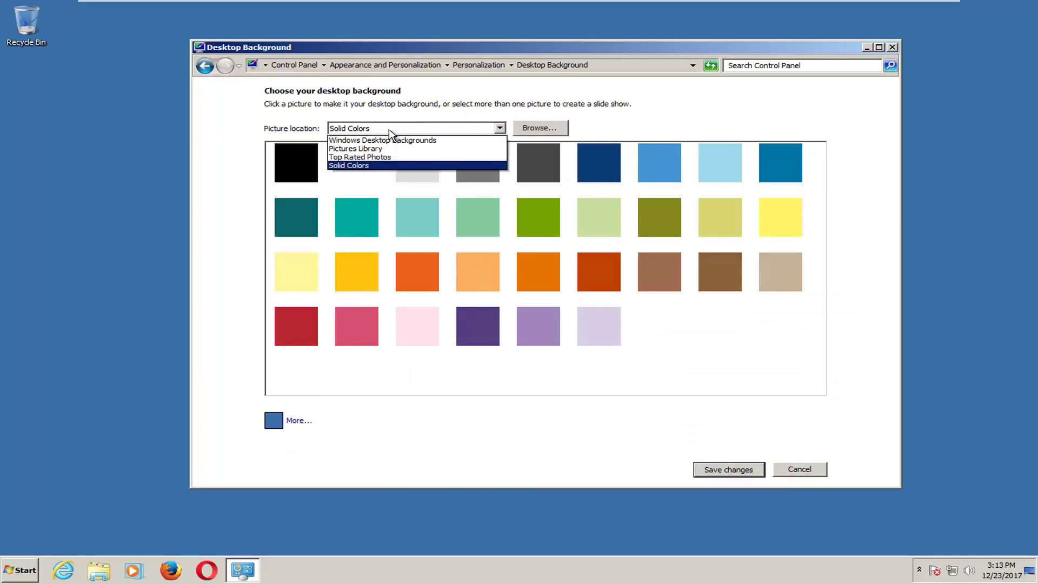
click(361, 142)
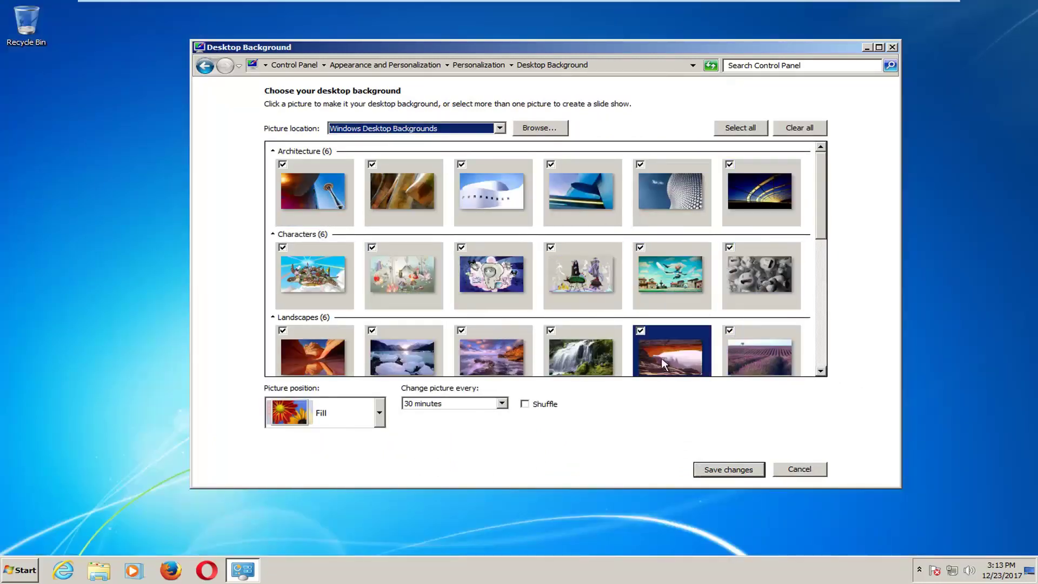
click(402, 354)
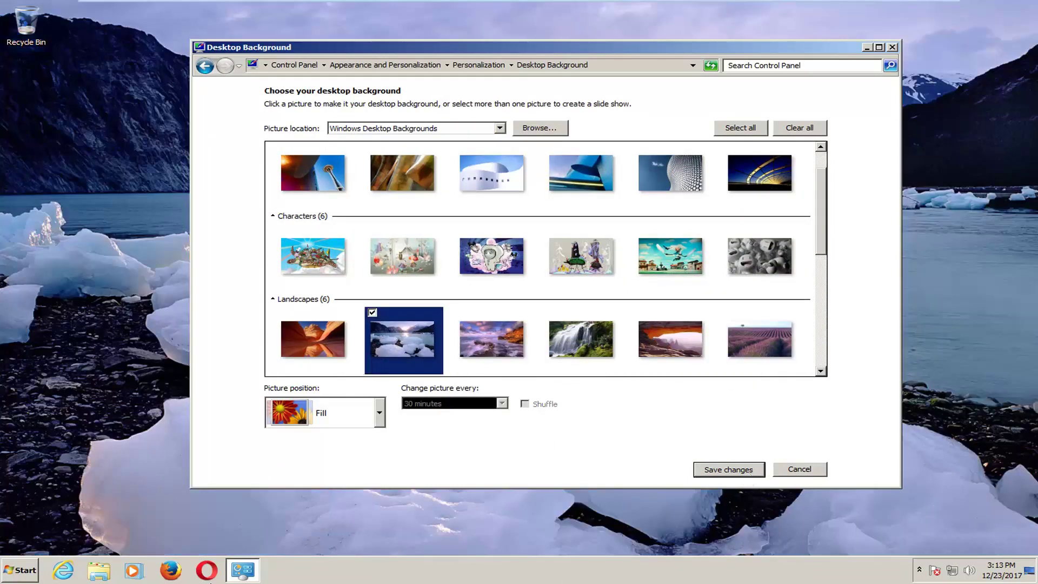
click(745, 469)
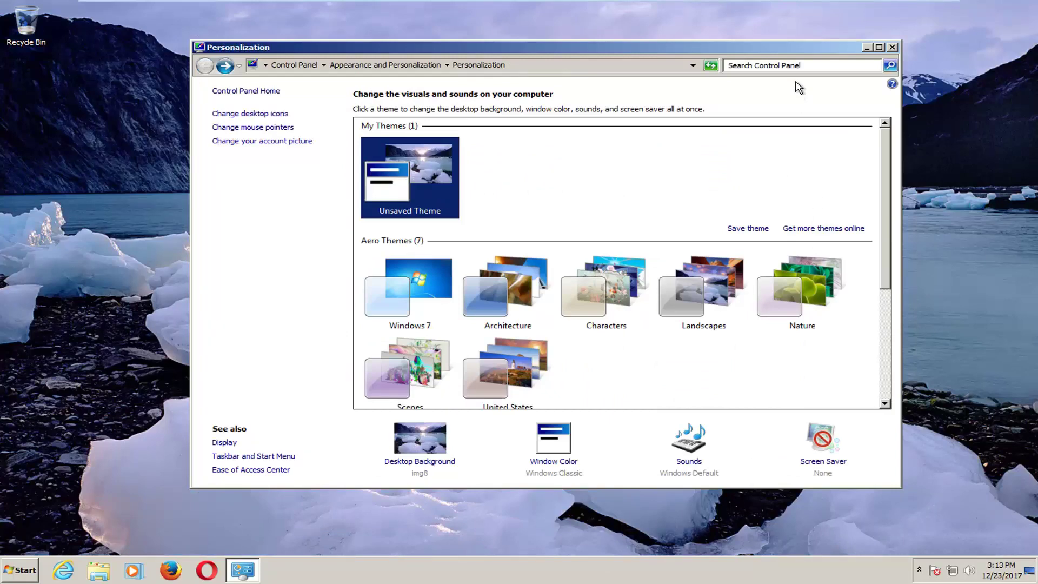
click(892, 48)
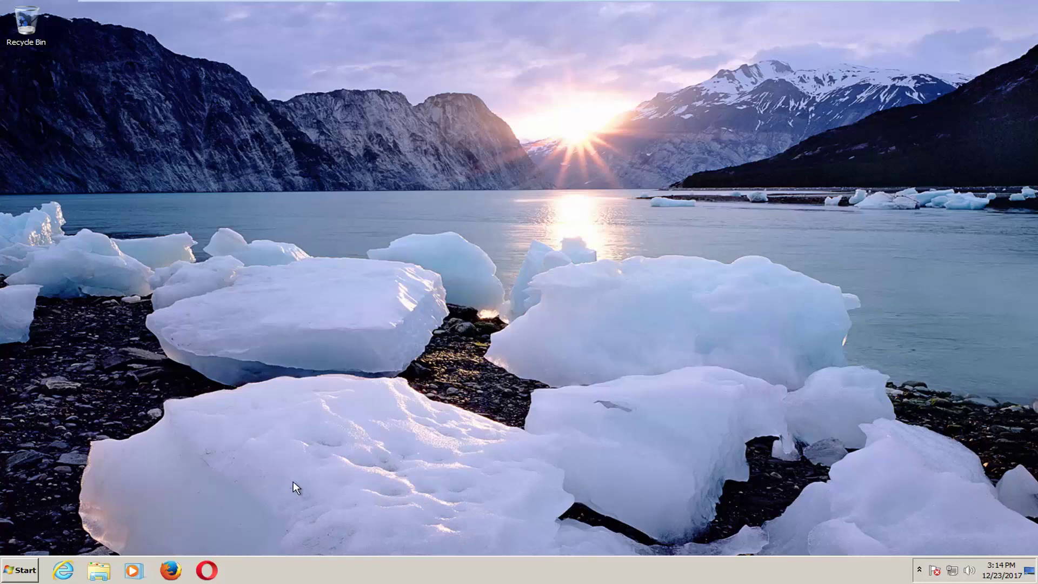
click(22, 571)
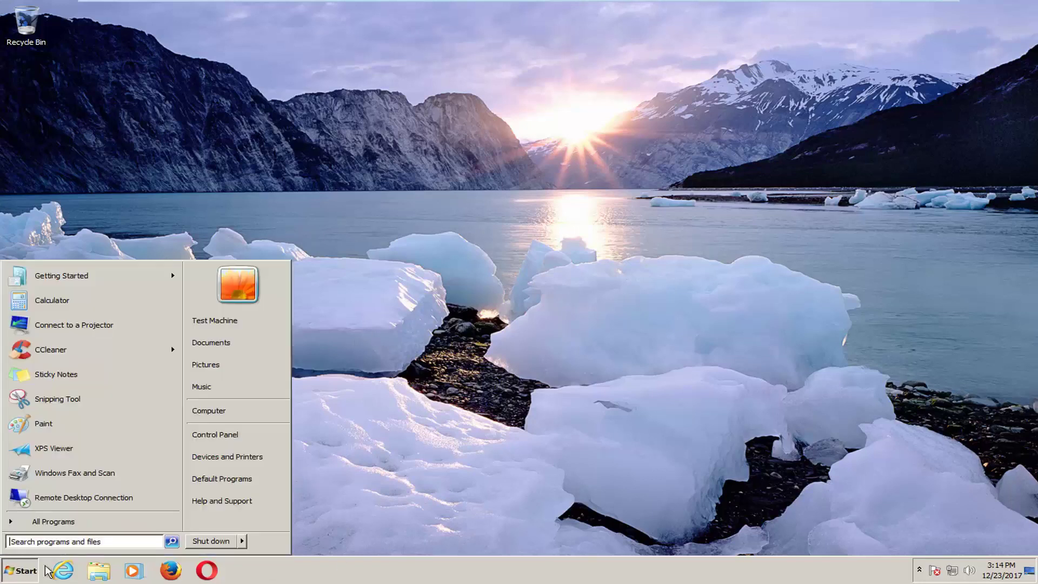
click(565, 295)
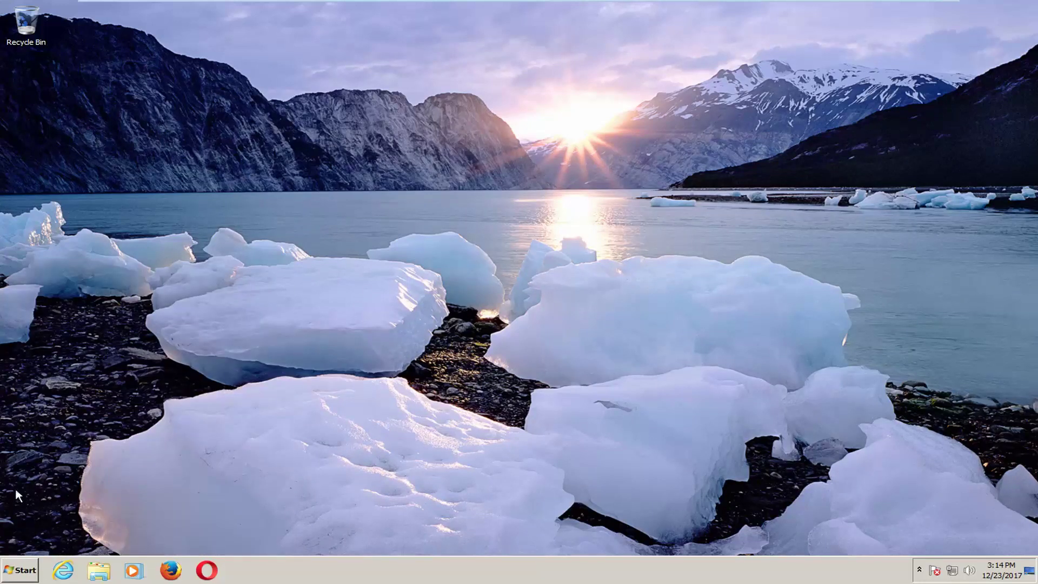
Step: Look through the installed programs in Programs and Features, highlighting Microsoft .NET Framework 4 Client Profile, and close the window
click(19, 570)
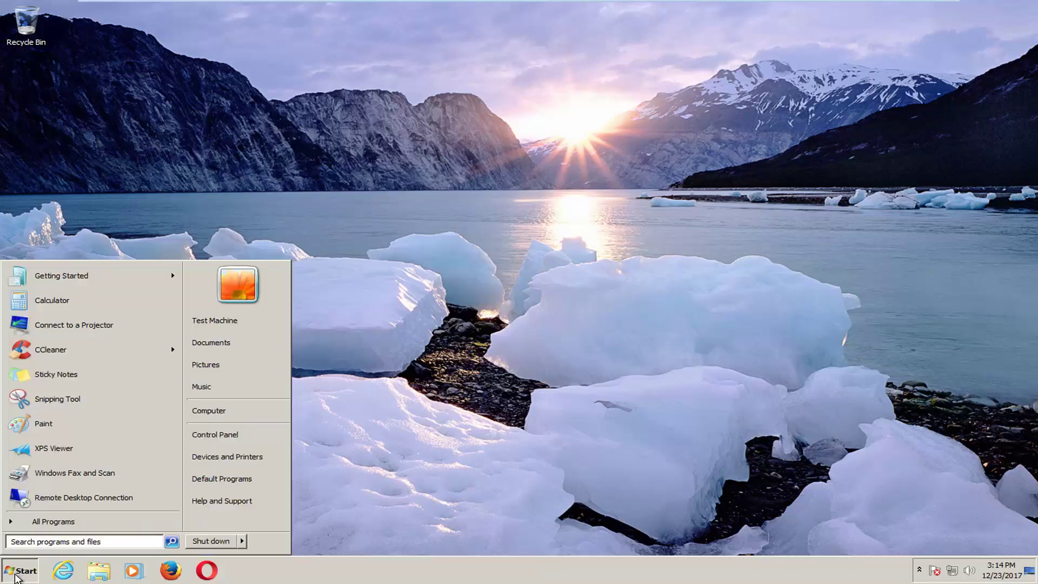
text(programs and )
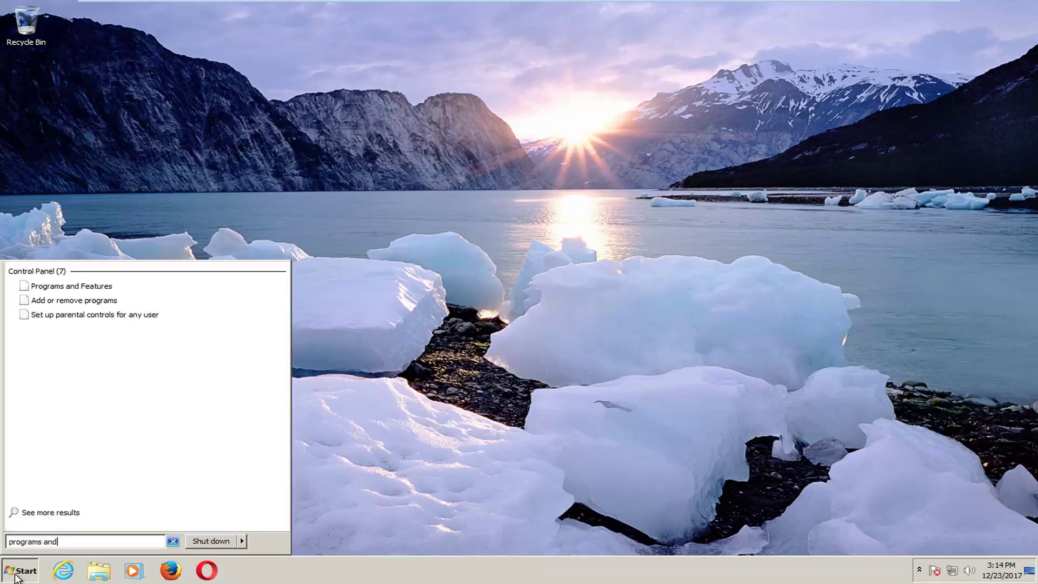
text(des)
key(BackSpace)
key(BackSpace)
key(BackSpace)
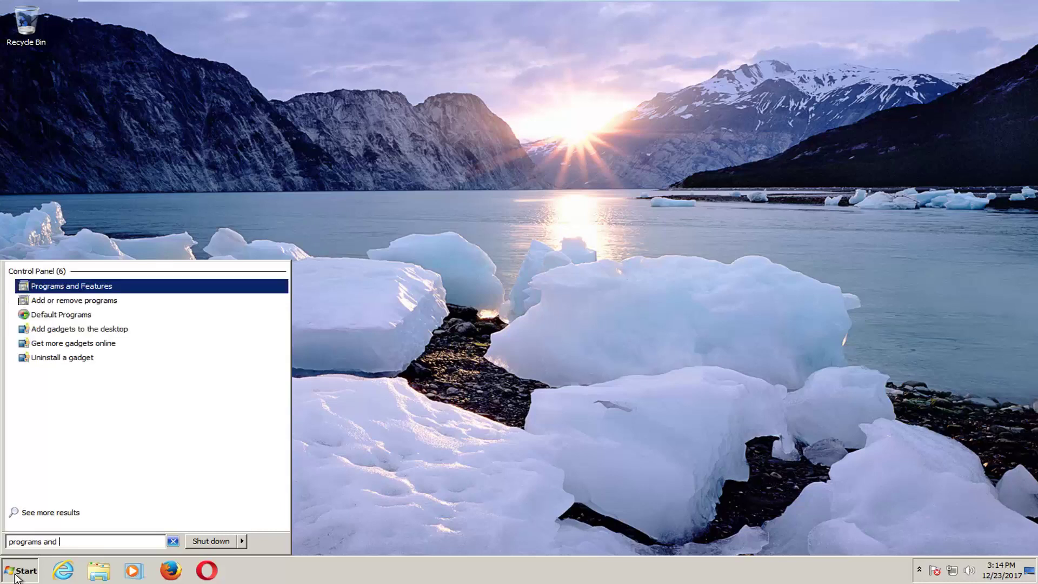
text(fea)
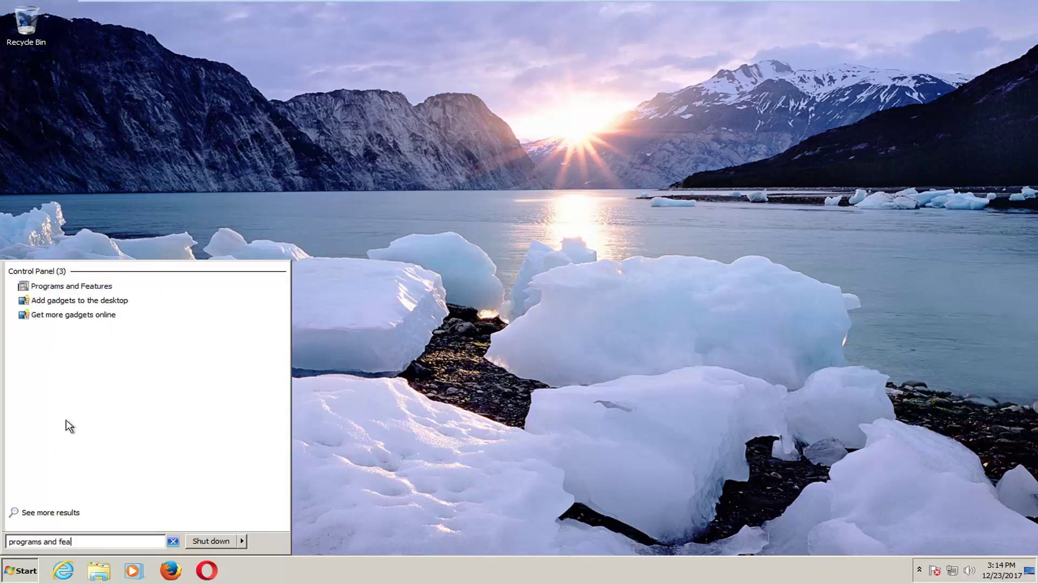
click(59, 289)
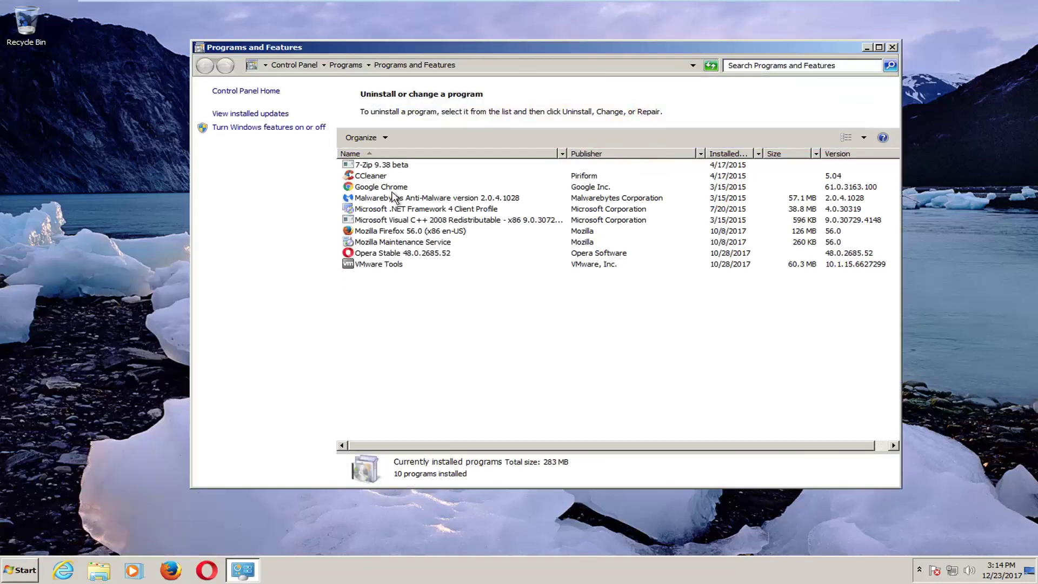
click(388, 209)
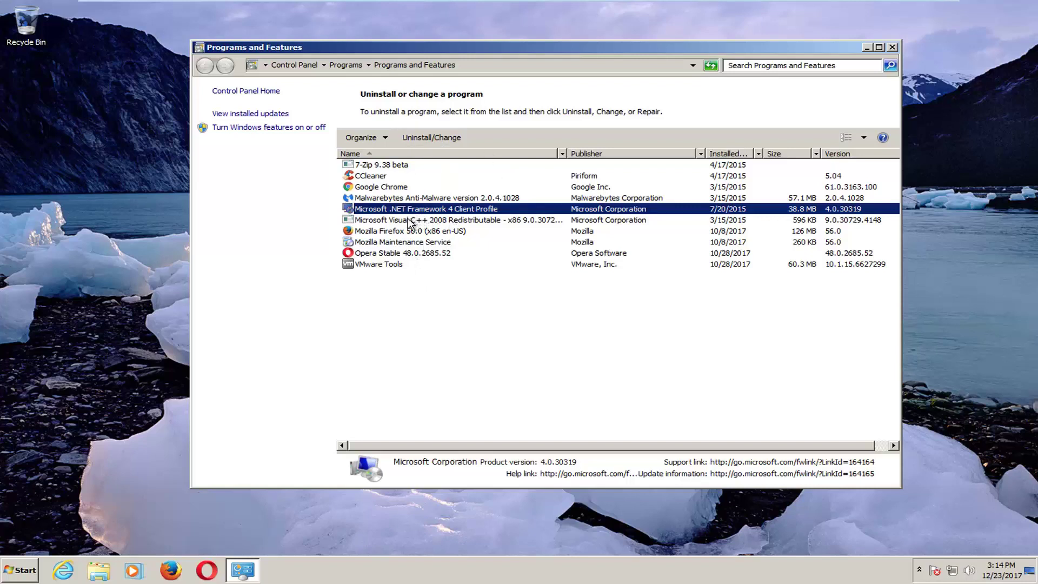
click(892, 48)
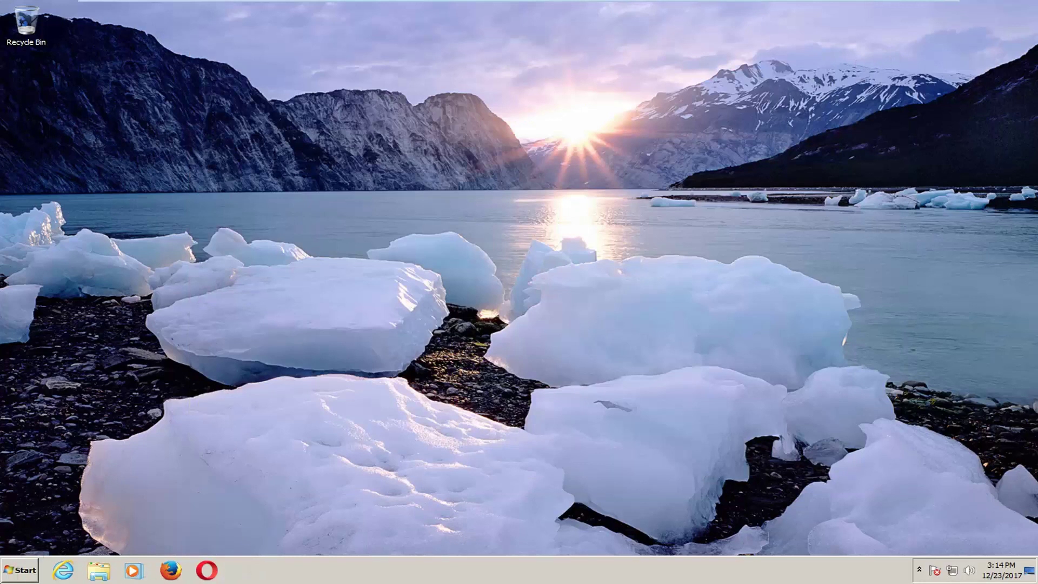
Step: Find msconfig, run it as administrator, and show its list of startup items
click(20, 570)
text(msconfig)
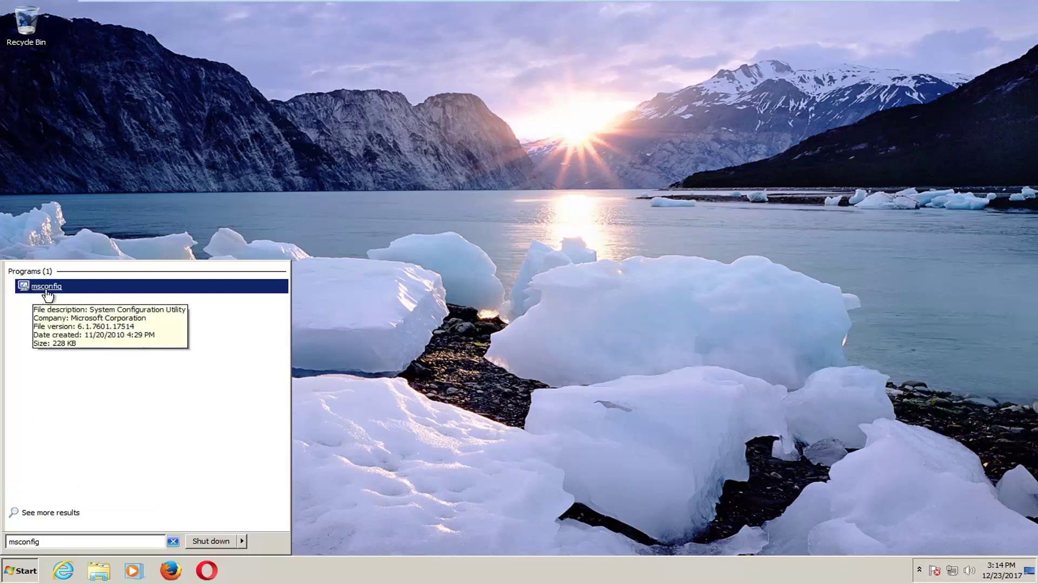
right_click(48, 291)
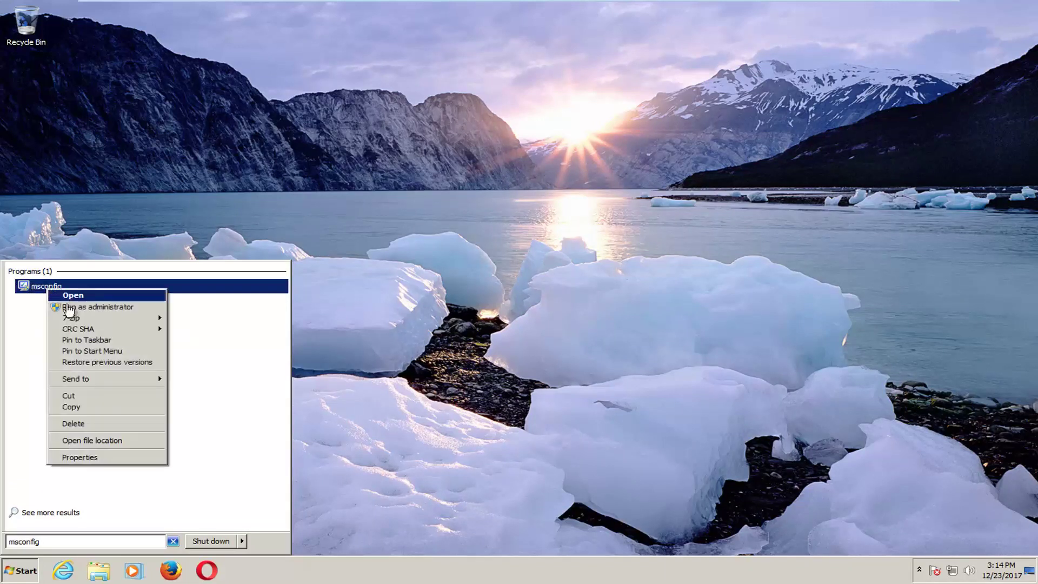
click(71, 309)
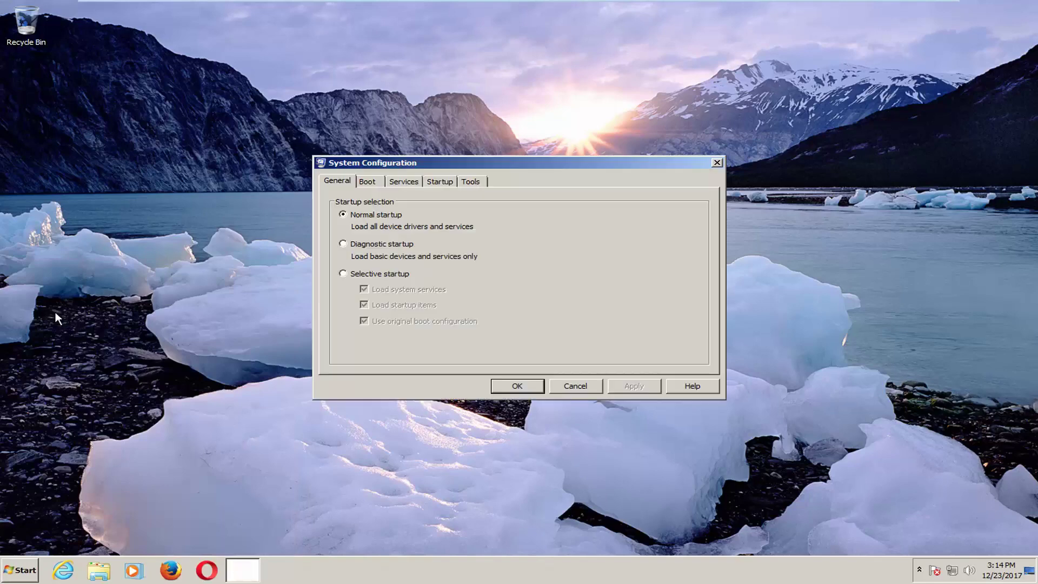
click(436, 183)
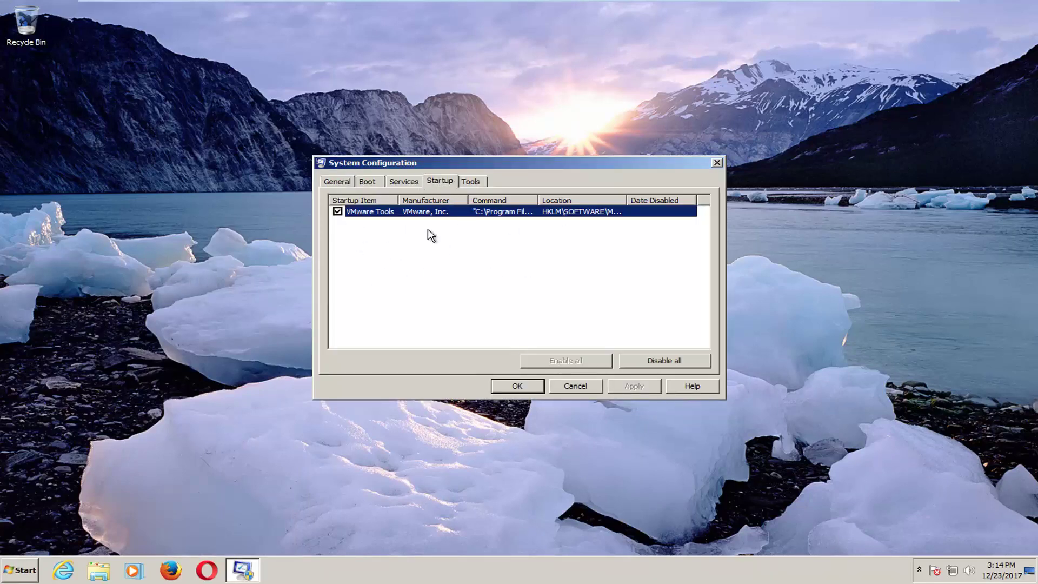
Step: Widen the Startup Item column and disable VMware Tools at startup, applying the change and exiting without a restart
click(474, 264)
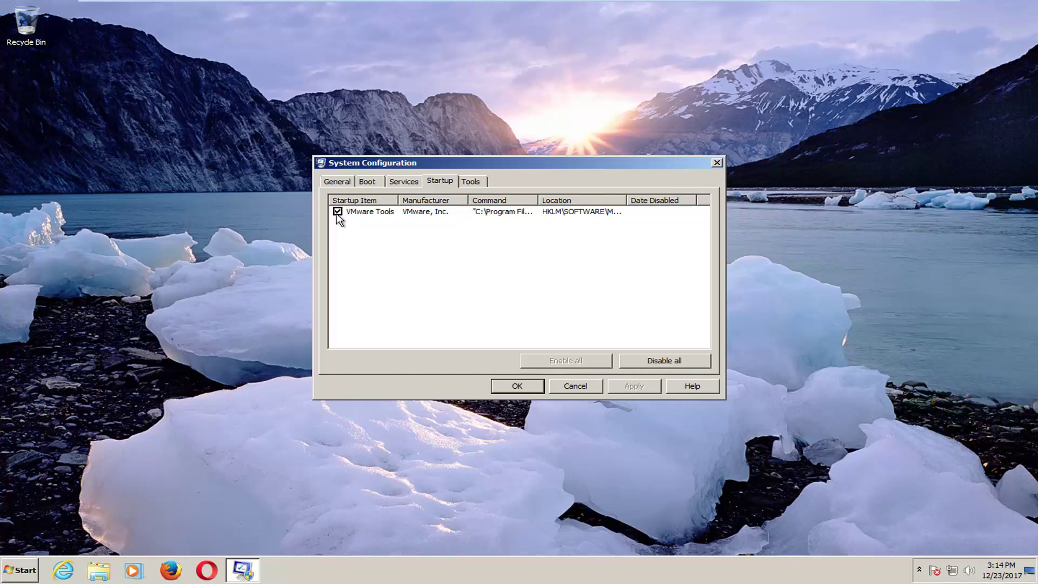
drag(399, 199, 434, 199)
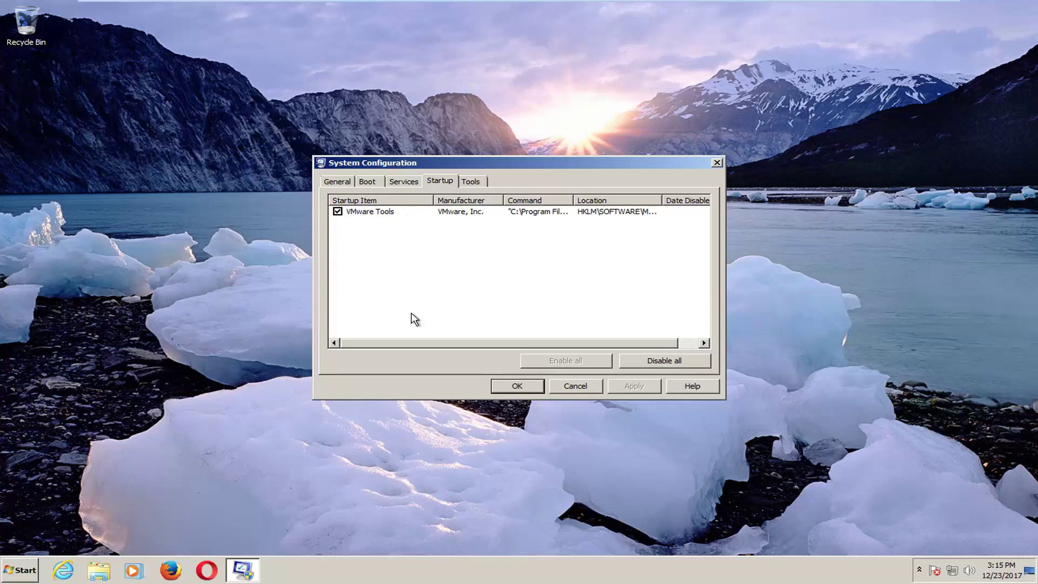
click(337, 212)
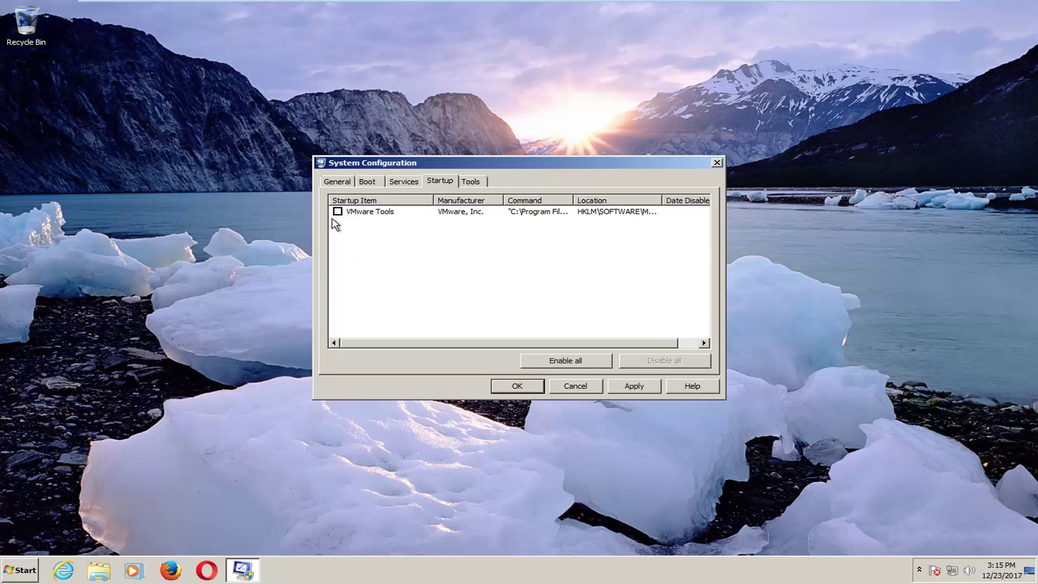
click(629, 386)
click(514, 387)
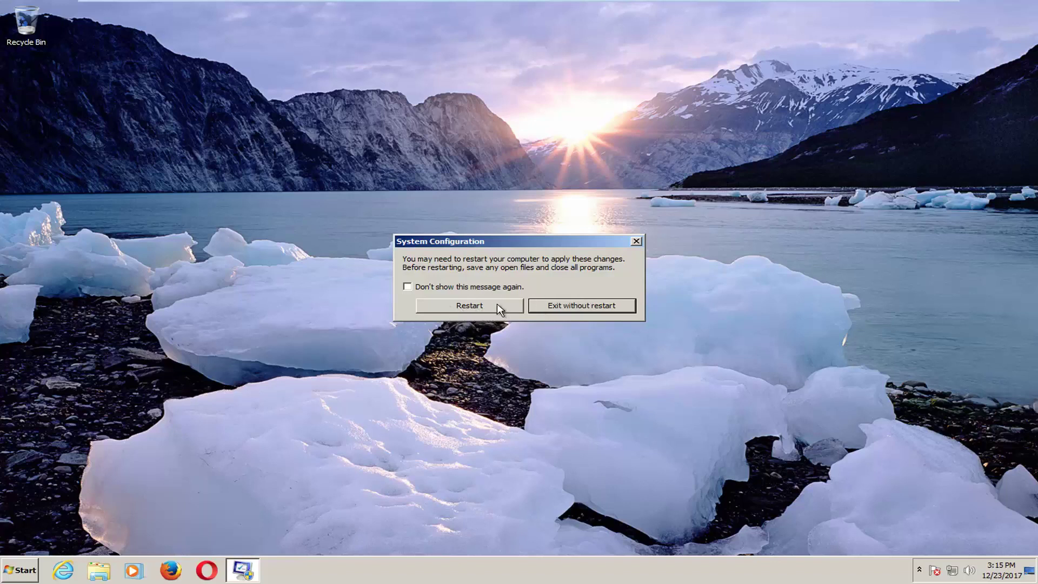
click(572, 307)
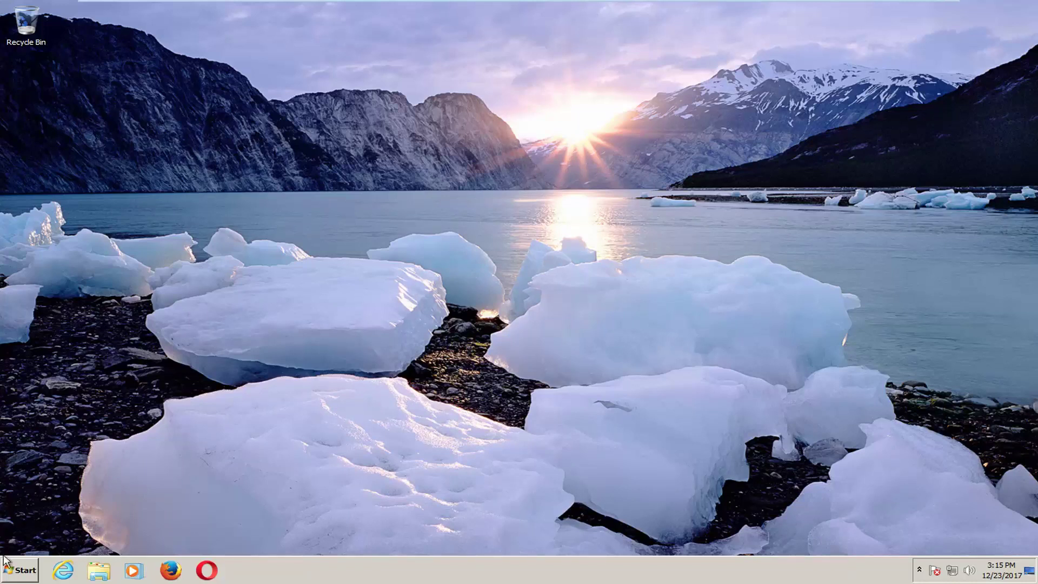
Step: Search for "system", open the System window, and bring up its advanced system settings
click(17, 570)
text(system)
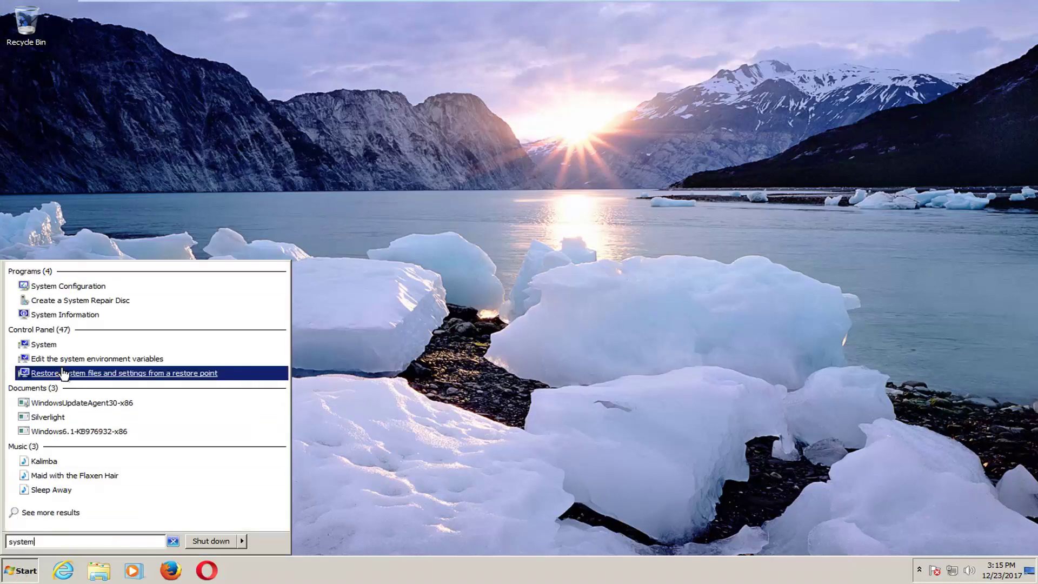
click(46, 347)
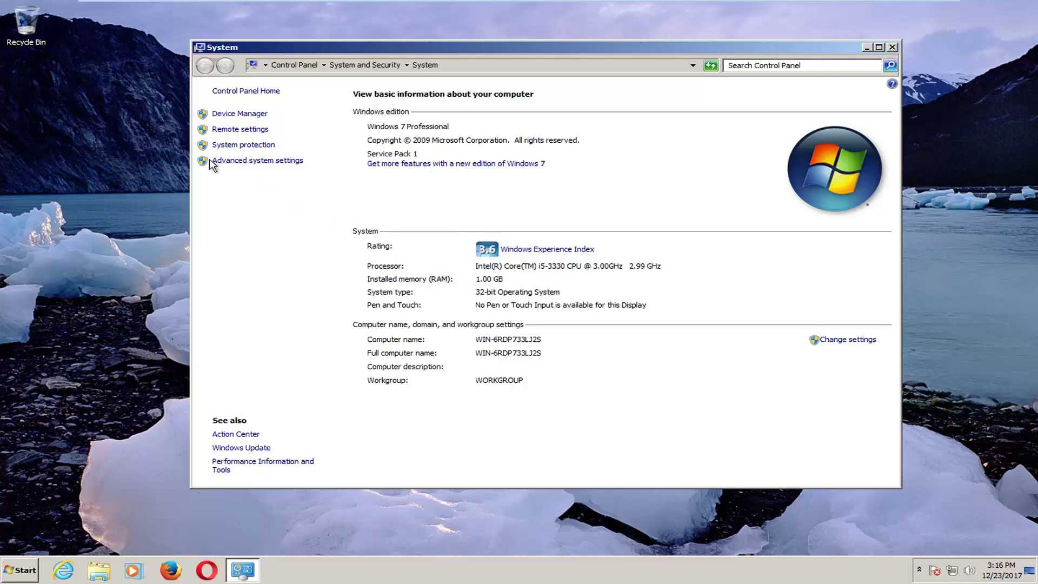
click(264, 160)
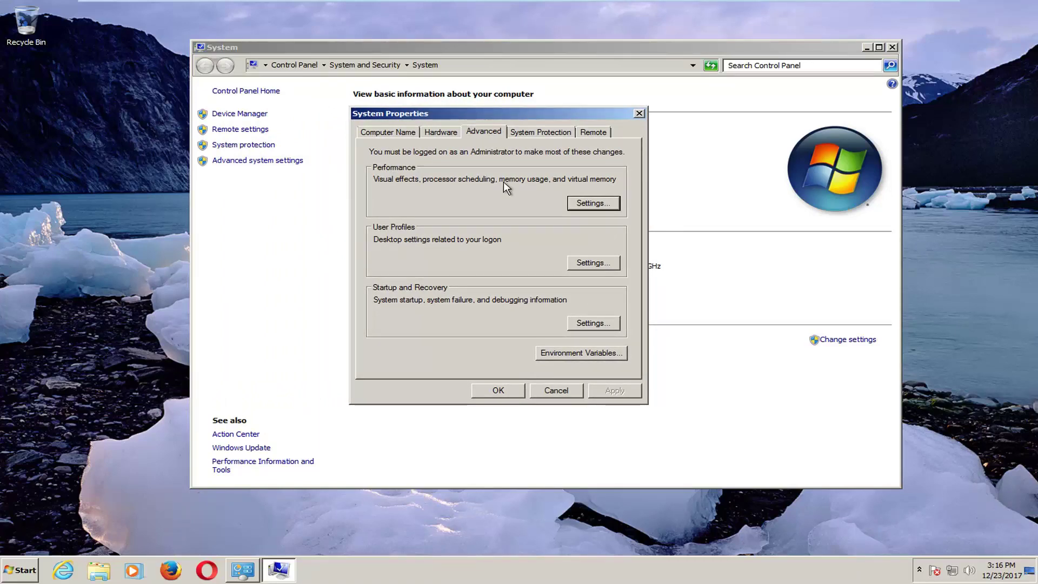
Step: Open the performance settings and bring up the virtual memory configuration from their advanced options
click(596, 203)
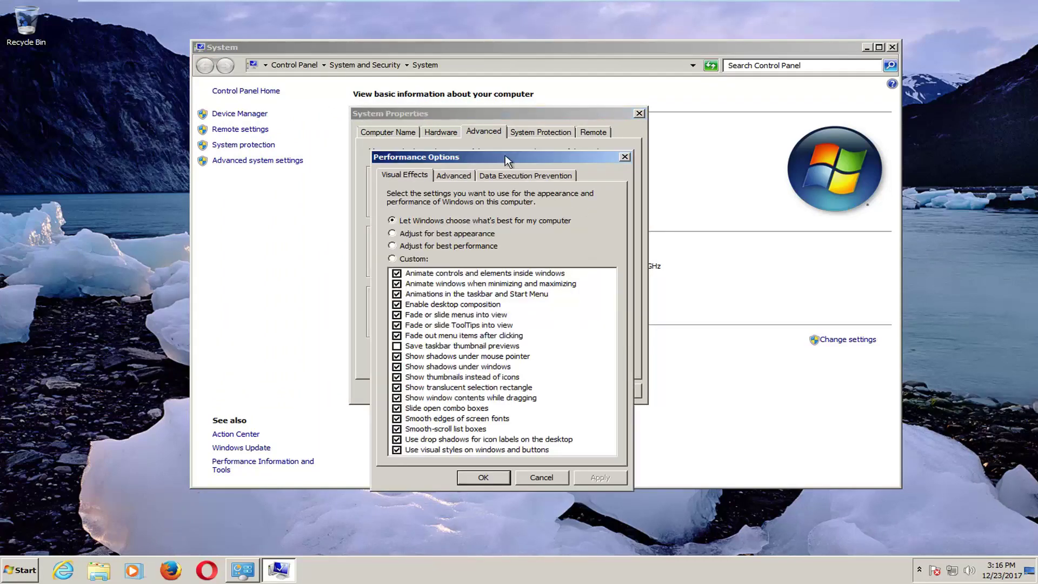
drag(505, 155, 512, 99)
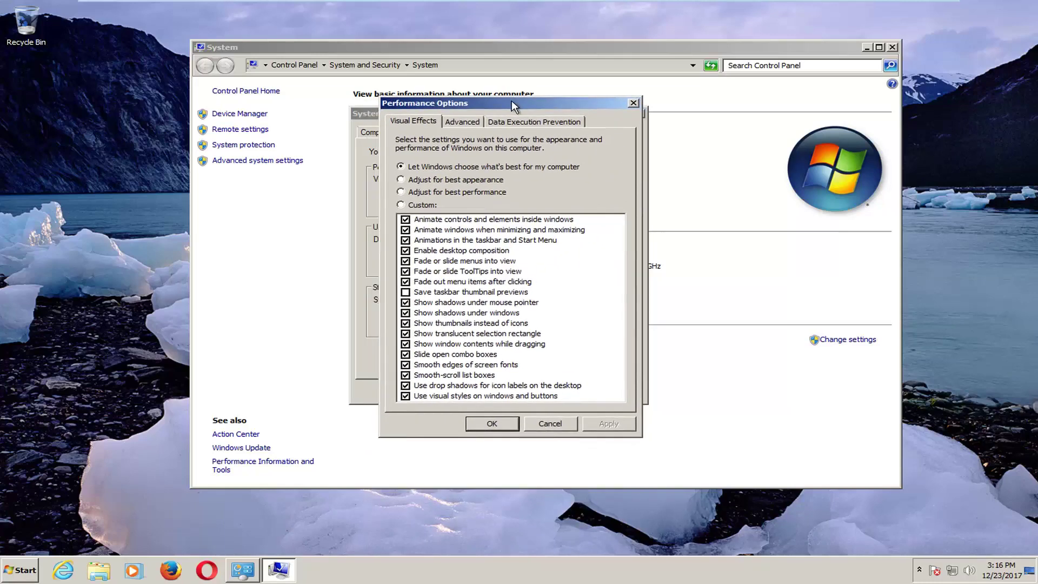
click(463, 123)
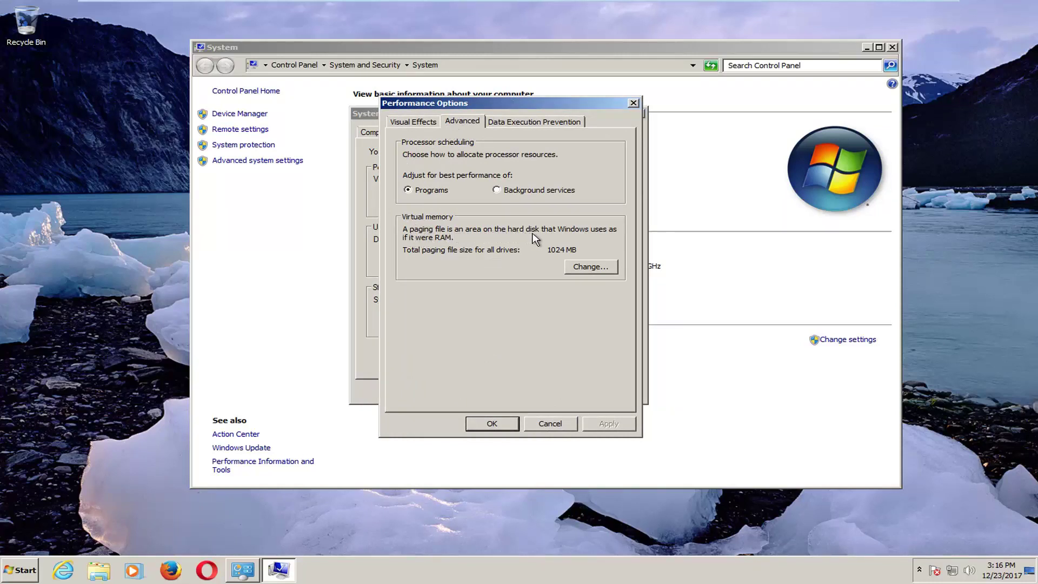
click(591, 269)
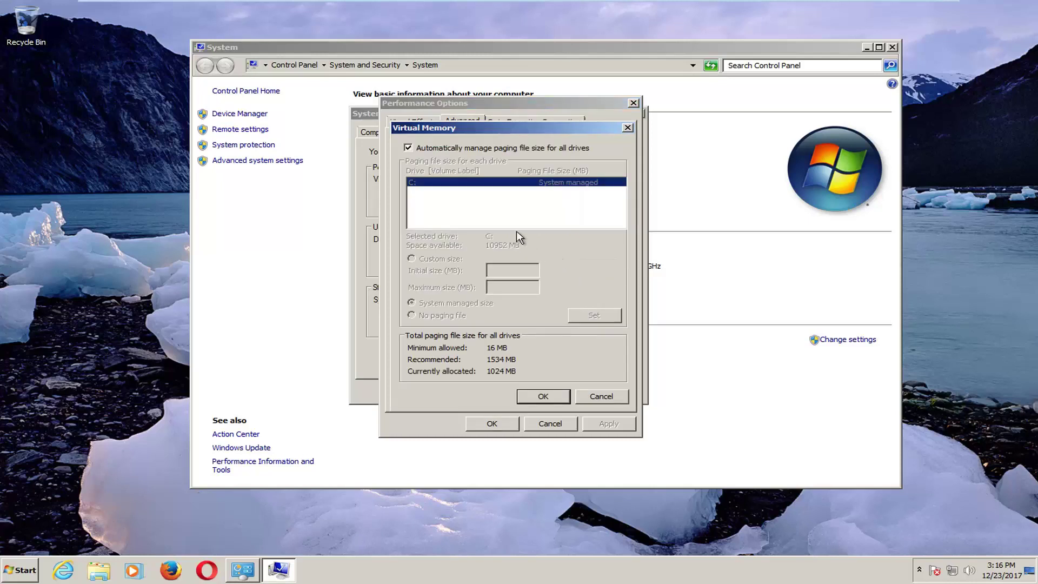
Step: Turn off automatic paging file management and give drive C: a custom initial size of 1534 MB
click(409, 148)
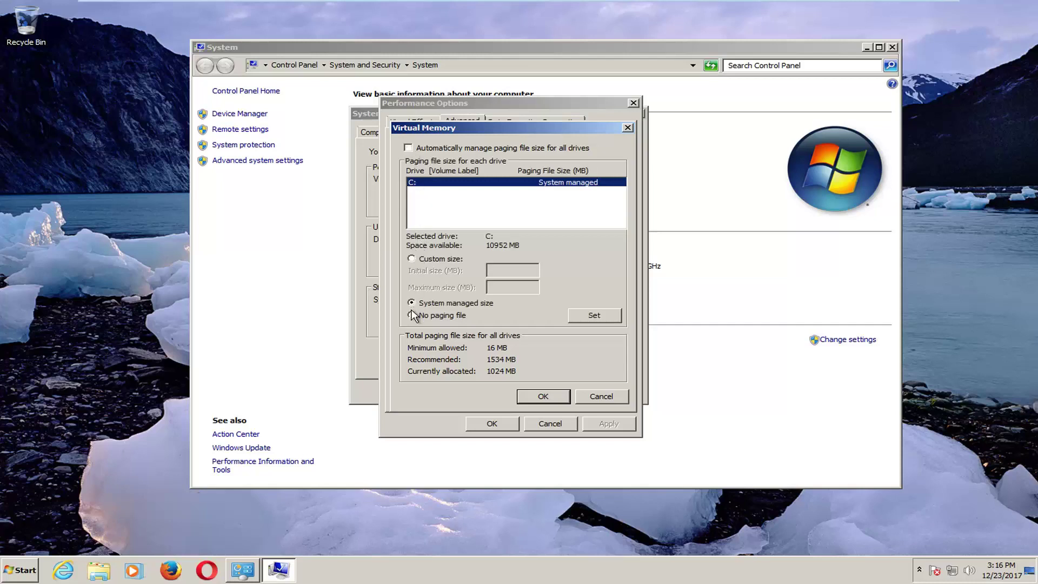
click(412, 259)
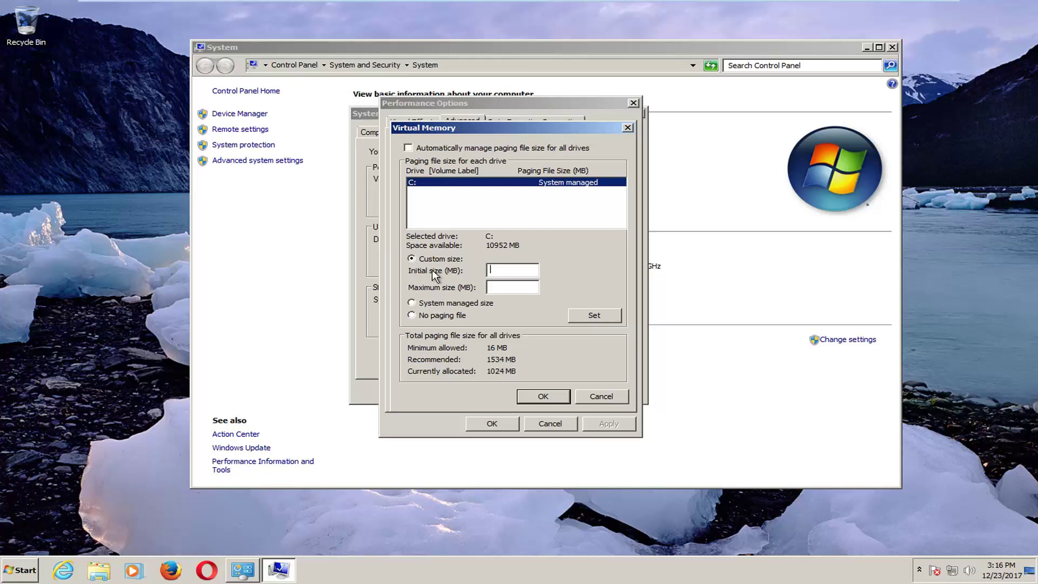
text(1534)
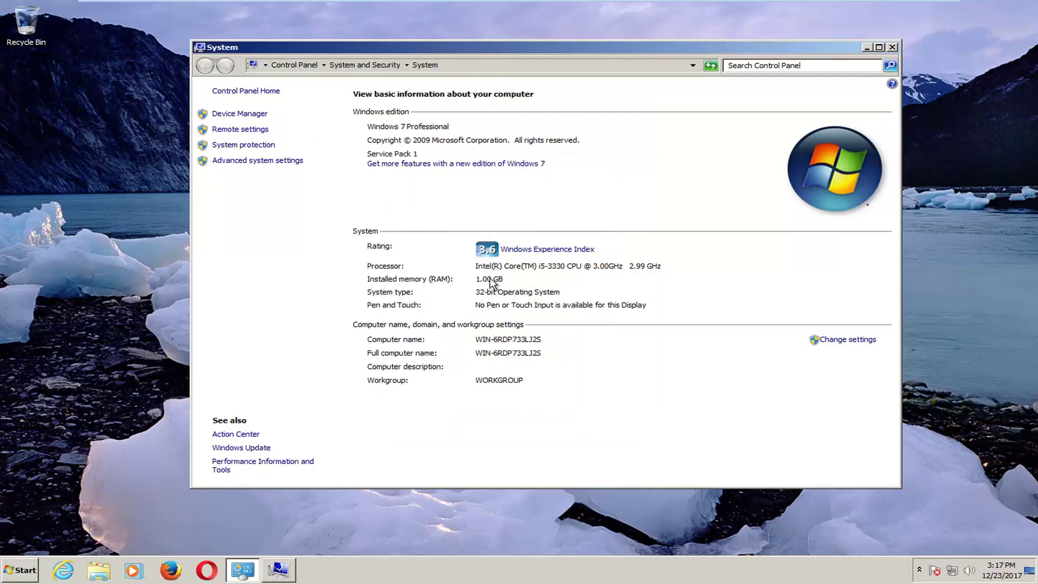
Step: Open Calculator, move it aside to keep the installed memory readable, and add 1024 and 512
click(5, 574)
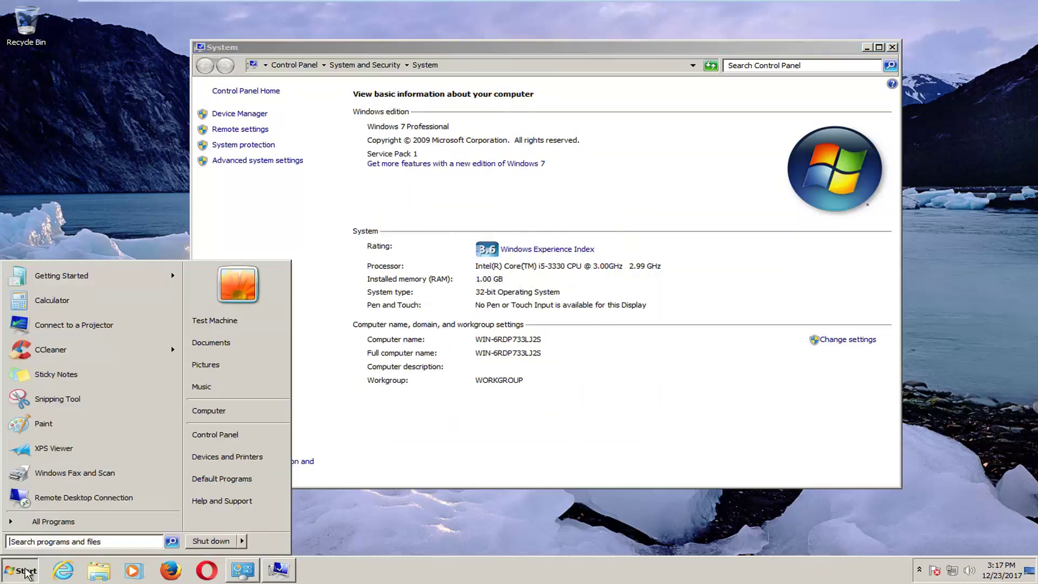
text(calc)
key(Return)
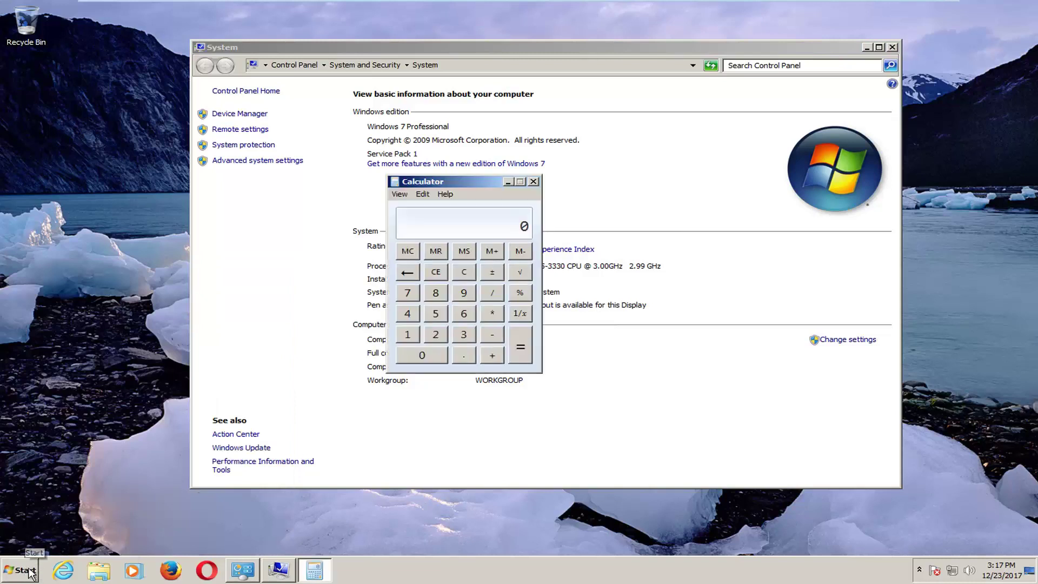
drag(468, 180, 685, 164)
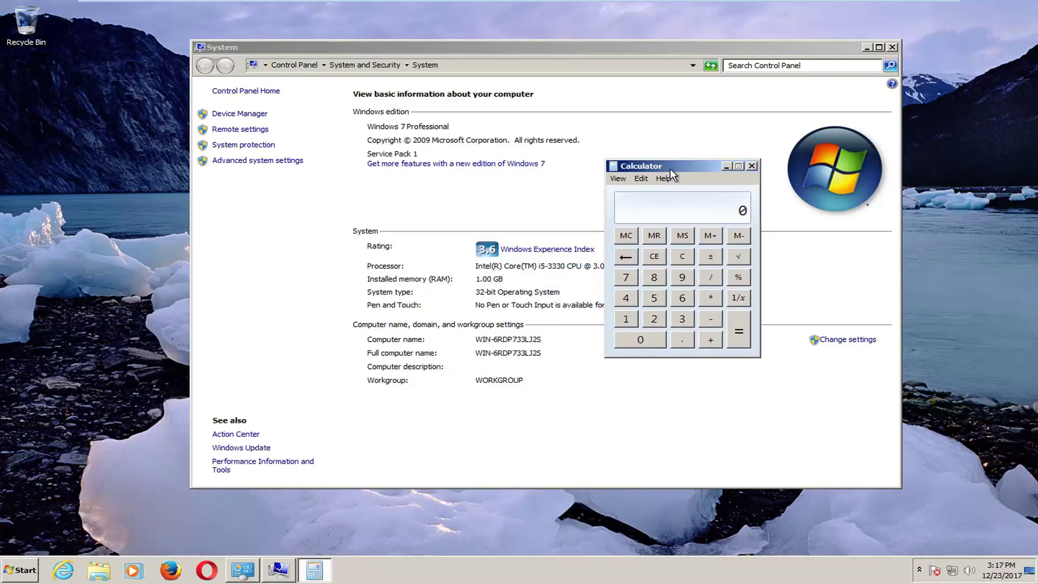
text(1024+512)
key(Return)
Step: Return to the virtual memory settings and set drive C:'s custom maximum size to 1536 MB, confirming the change
click(279, 577)
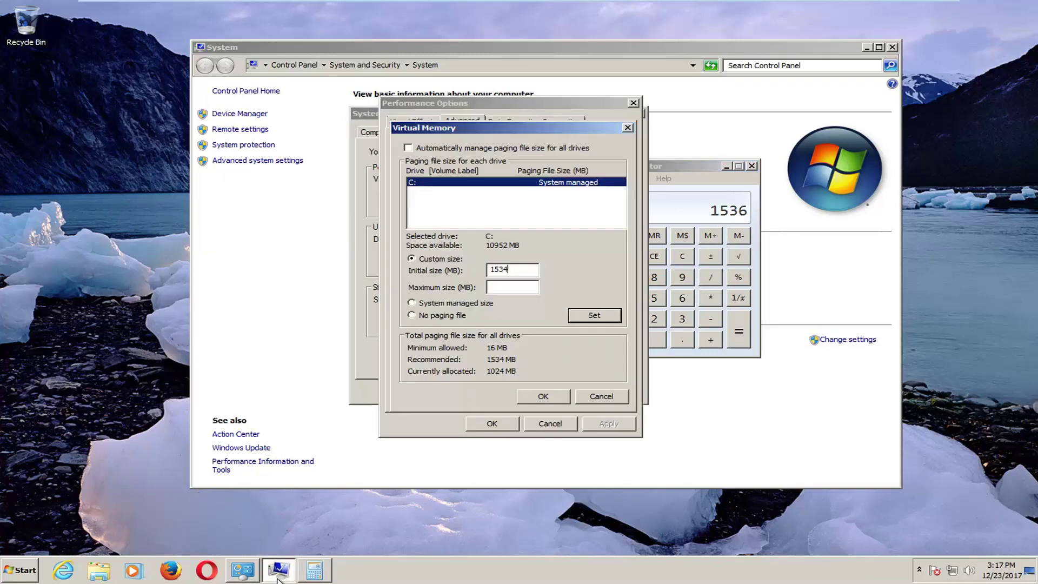
text(1536)
click(486, 304)
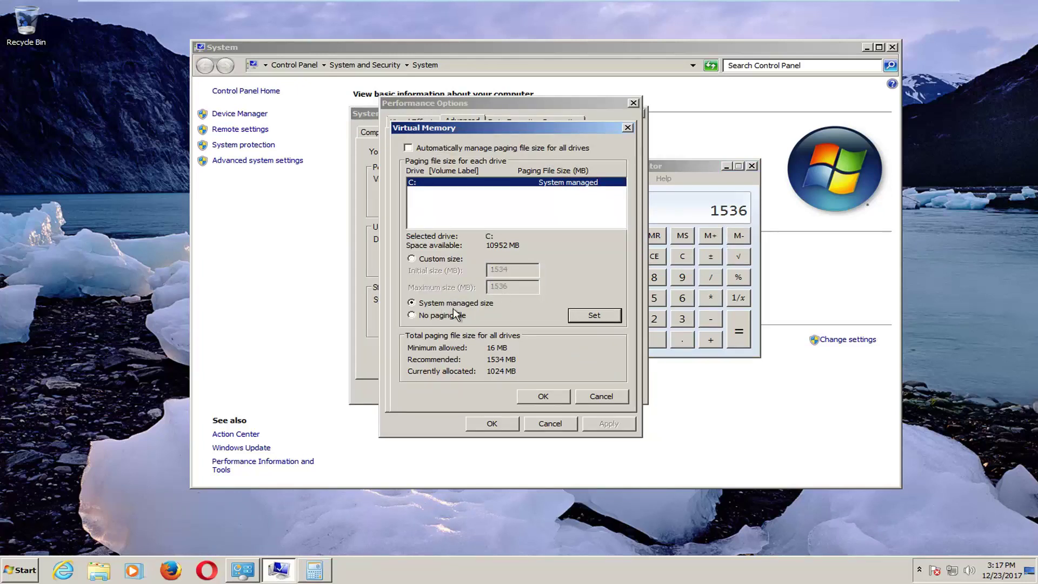
click(412, 259)
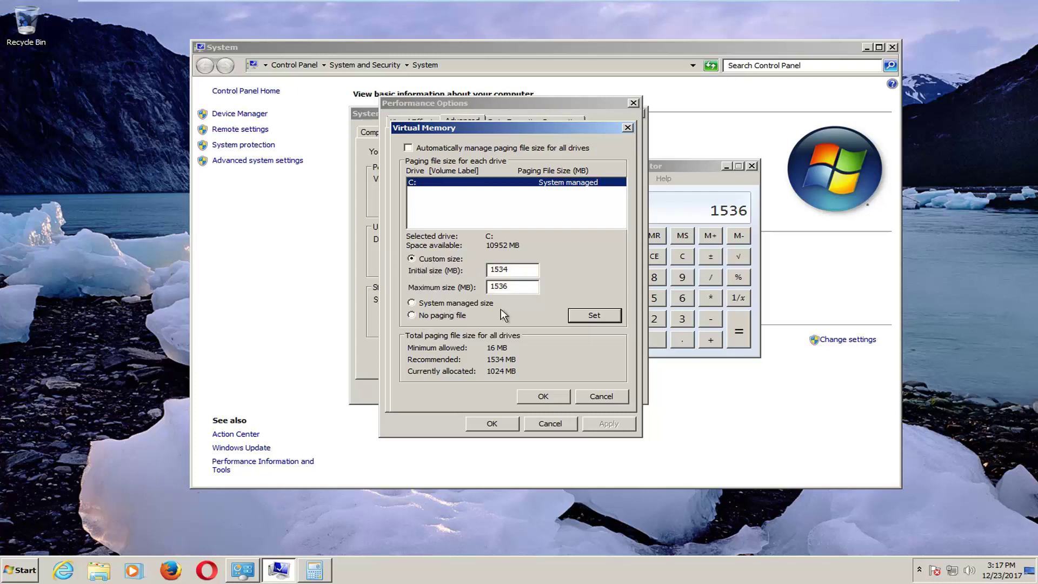
click(595, 315)
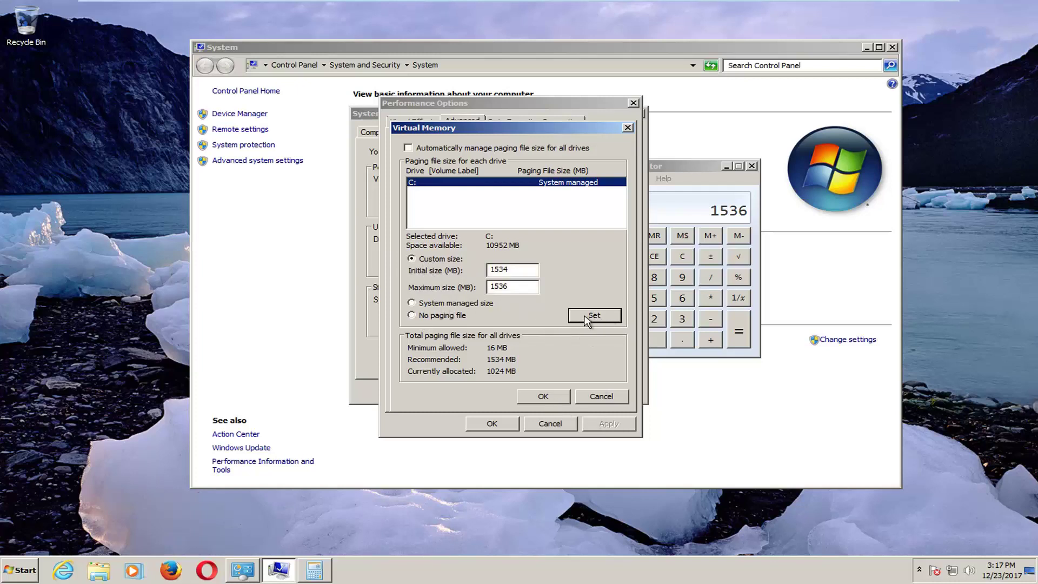
click(543, 396)
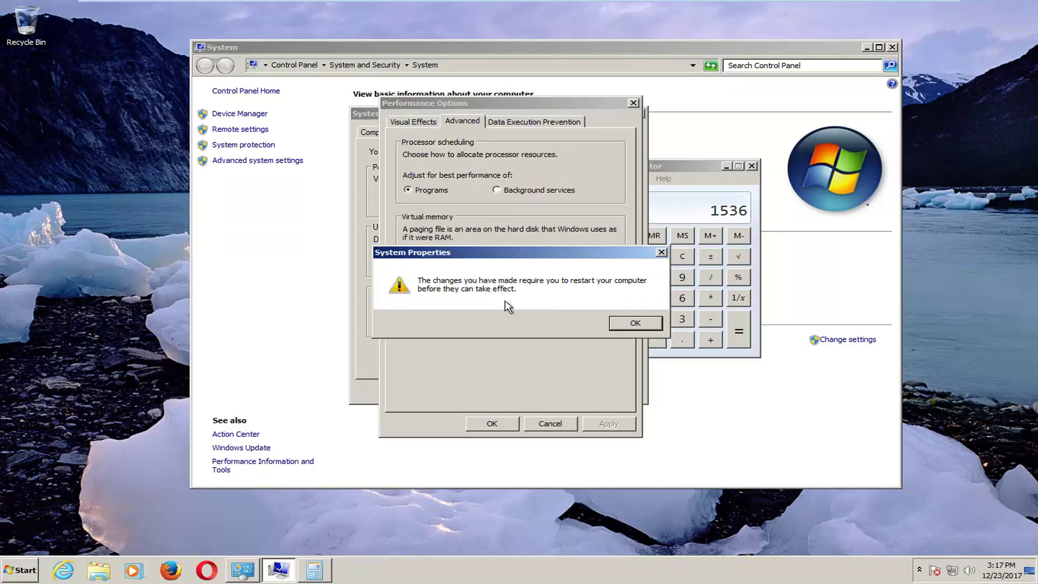
click(632, 324)
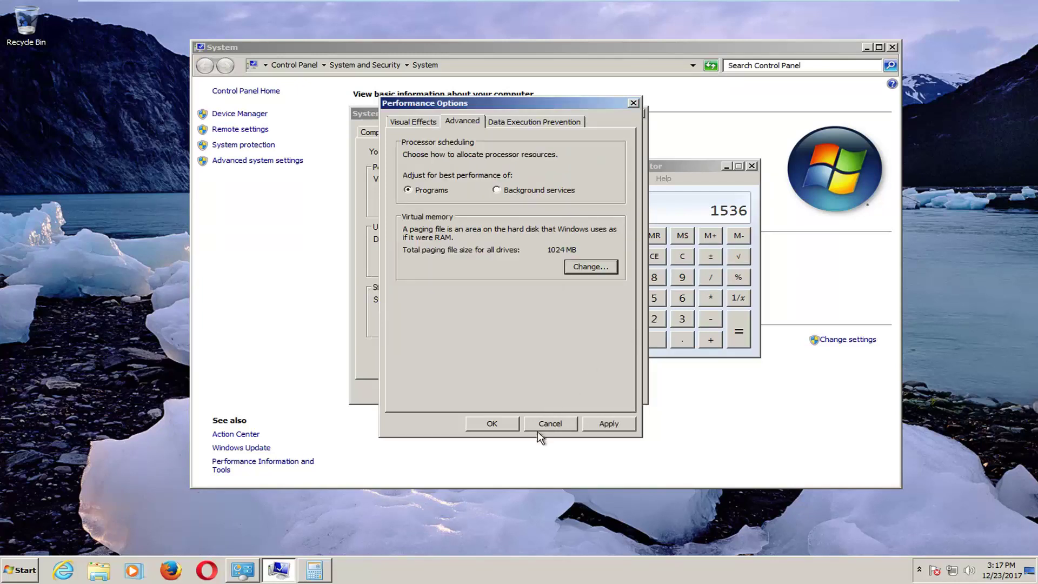
Step: Apply and close the performance and system properties, postpone the restart, and close Calculator and the System window
click(610, 424)
click(501, 425)
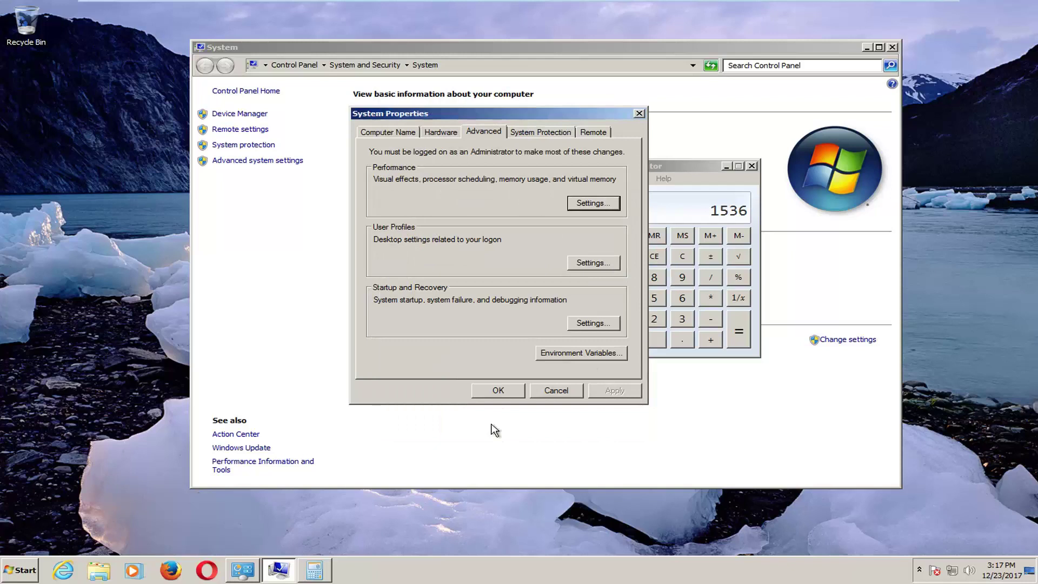
click(501, 393)
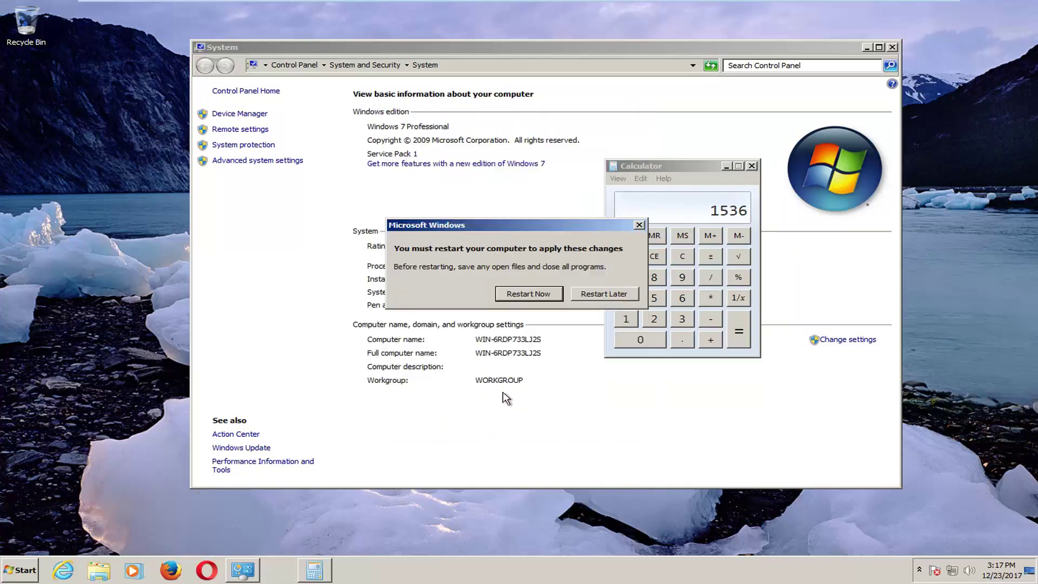
click(605, 294)
click(751, 166)
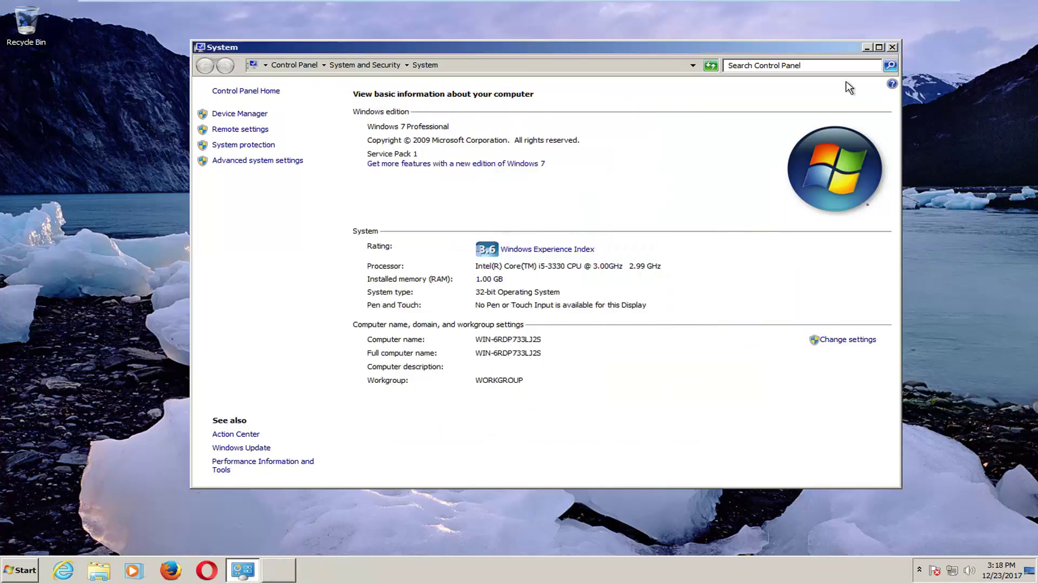
click(892, 47)
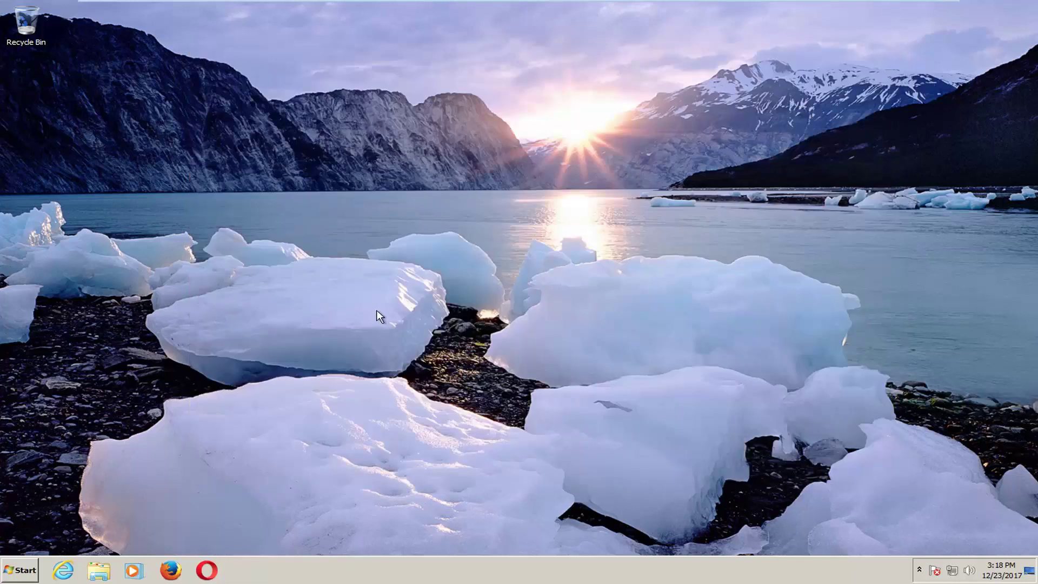